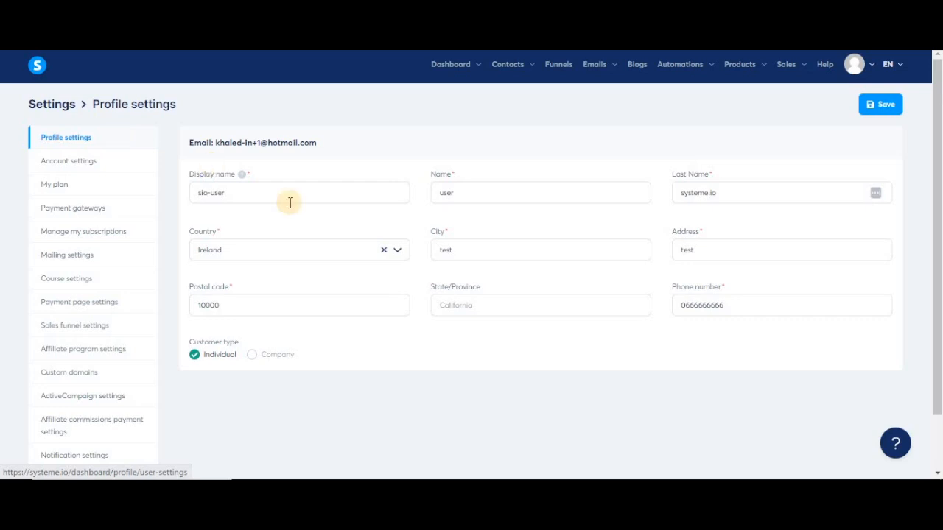
# - Review the display name and name in the profile settings and set the customer type to Company
pyautogui.tripleClick(249, 195)
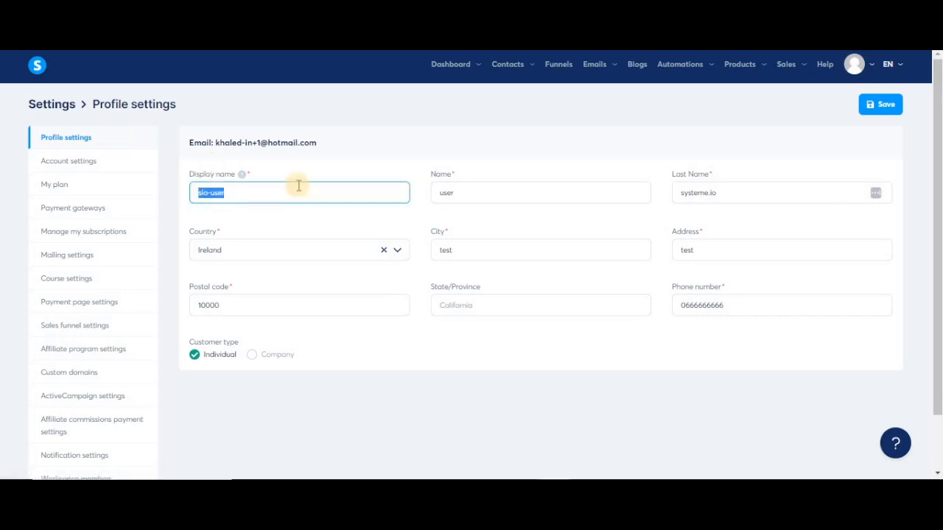
pyautogui.click(466, 195)
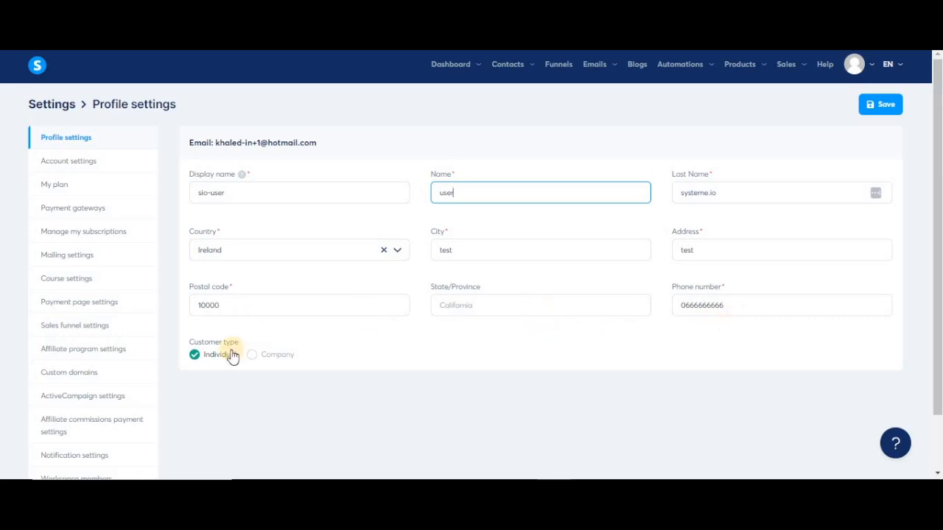
pyautogui.click(270, 358)
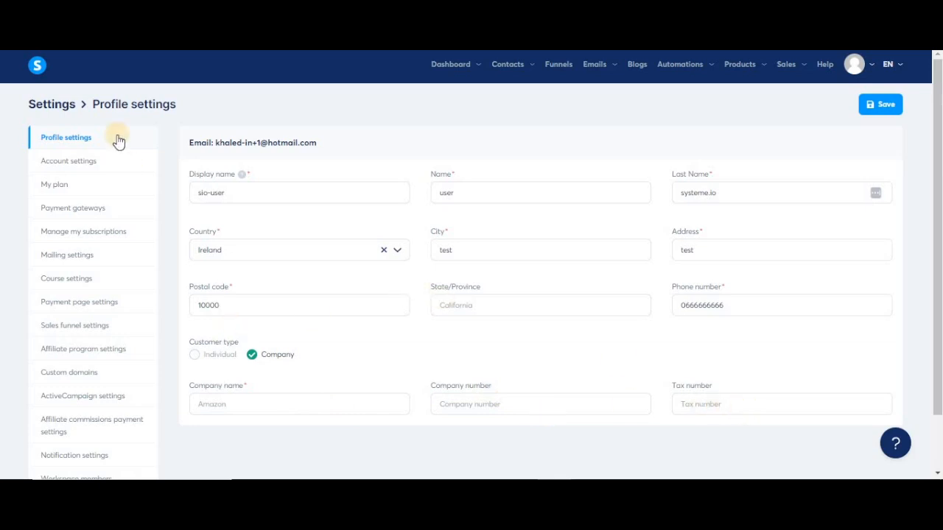
# - View the account's timezone and date format settings, and switch the plan comparison to annual billing
pyautogui.click(89, 160)
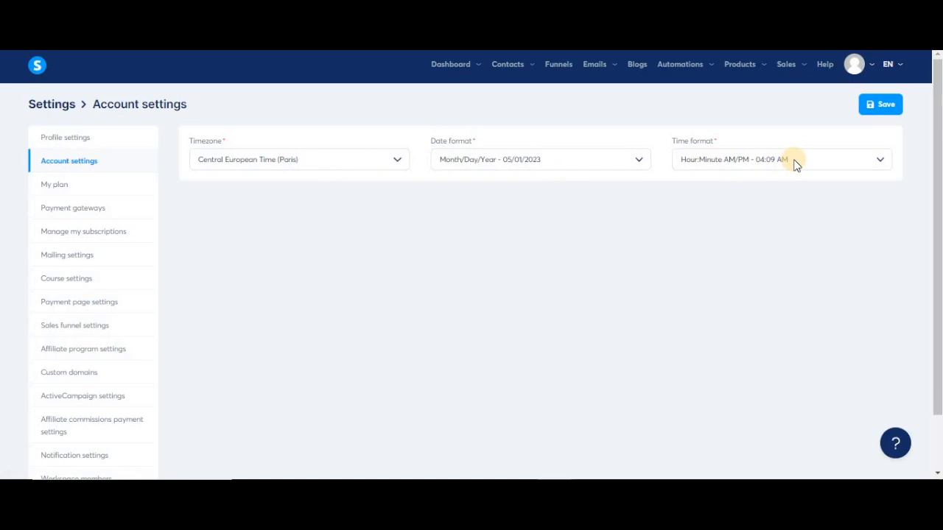
pyautogui.click(76, 185)
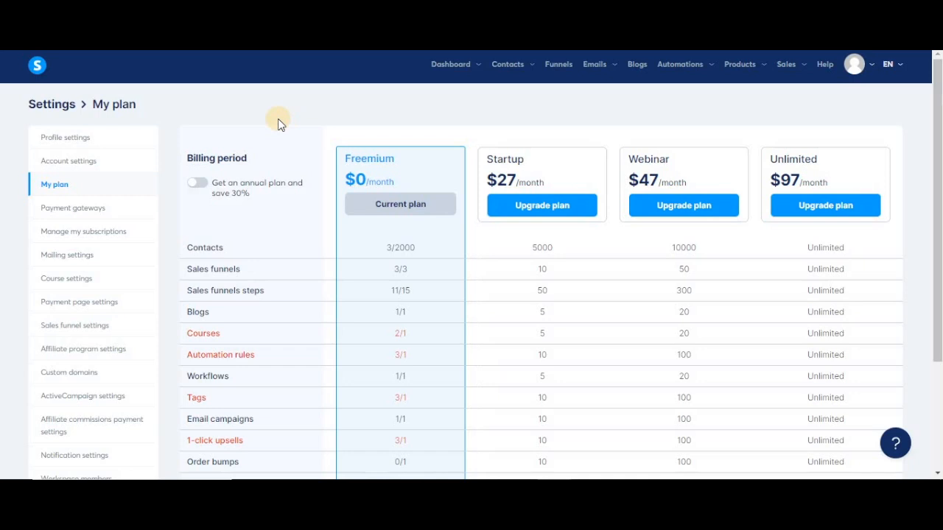
pyautogui.click(197, 184)
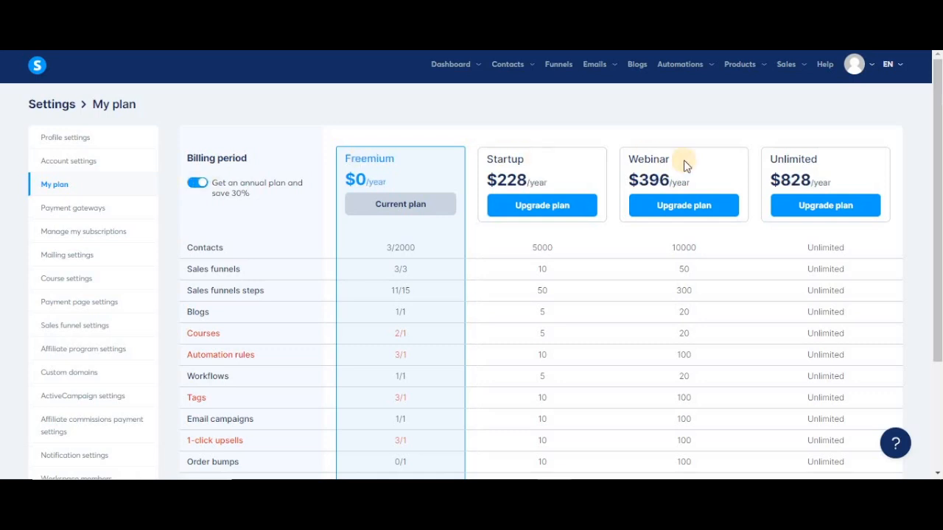
# - Examine the Freemium plan's limits for contacts, funnels, courses and automation rules against the paid plans
pyautogui.scroll(-2, 487, 212)
pyautogui.scroll(1, 515, 212)
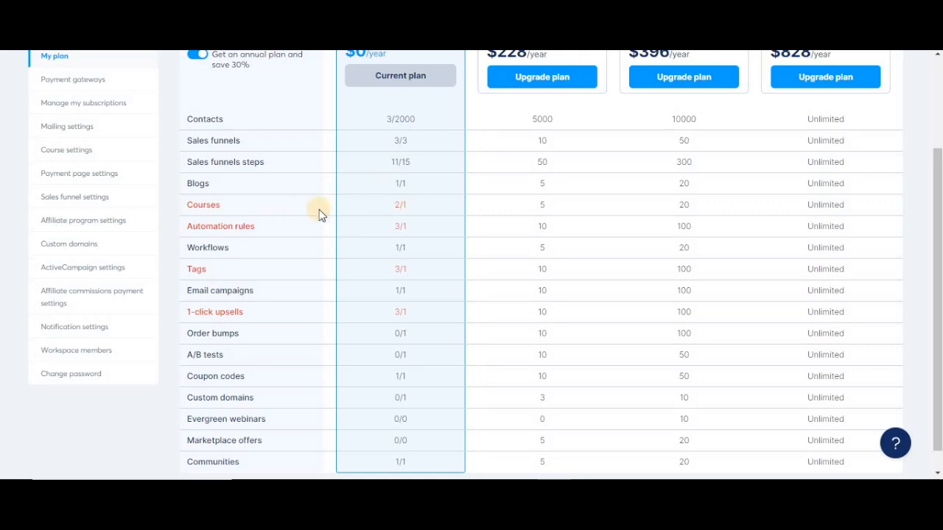
pyautogui.moveTo(414, 209); pyautogui.dragTo(389, 210)
pyautogui.click(425, 210)
pyautogui.scroll(3, 425, 210)
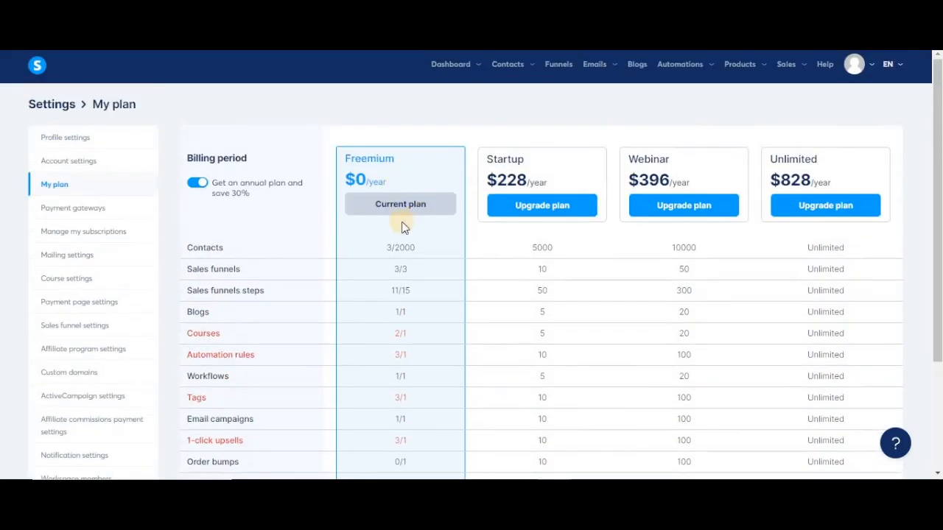
pyautogui.scroll(-1, 420, 258)
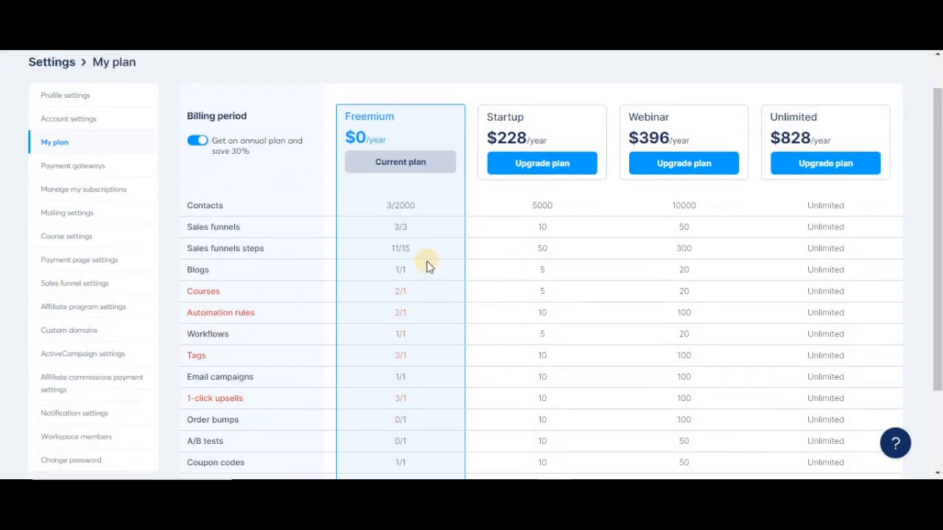
pyautogui.scroll(-1, 420, 266)
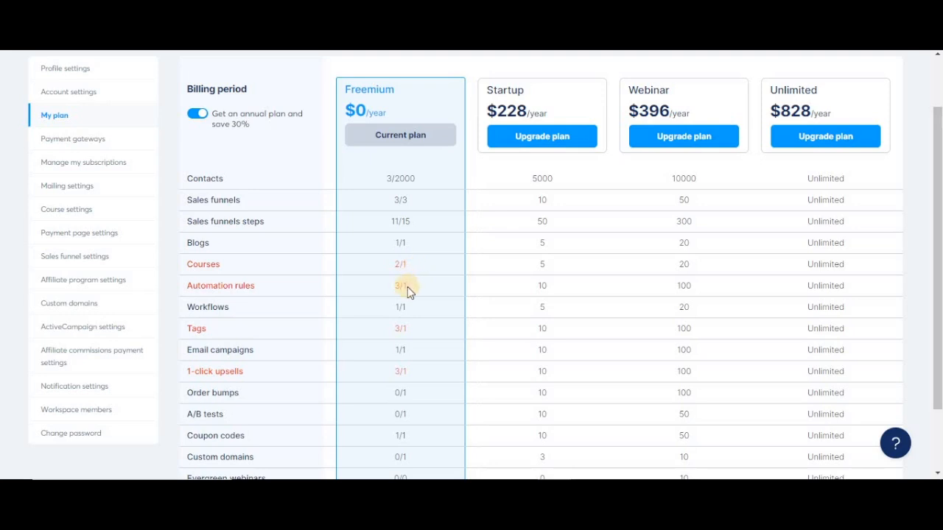
# - Review the payment gateways available to connect and the page for managing subscriptions
pyautogui.click(80, 140)
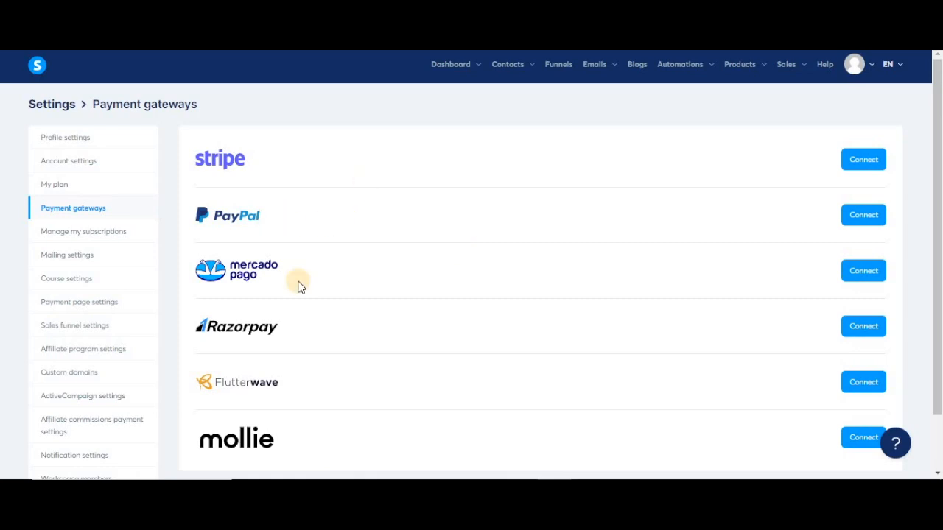
pyautogui.scroll(-2, 309, 336)
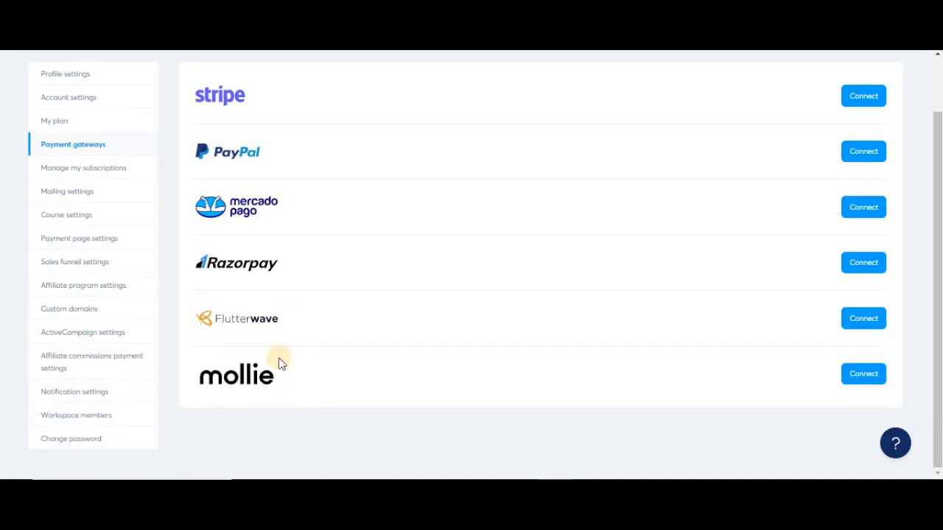
pyautogui.click(137, 174)
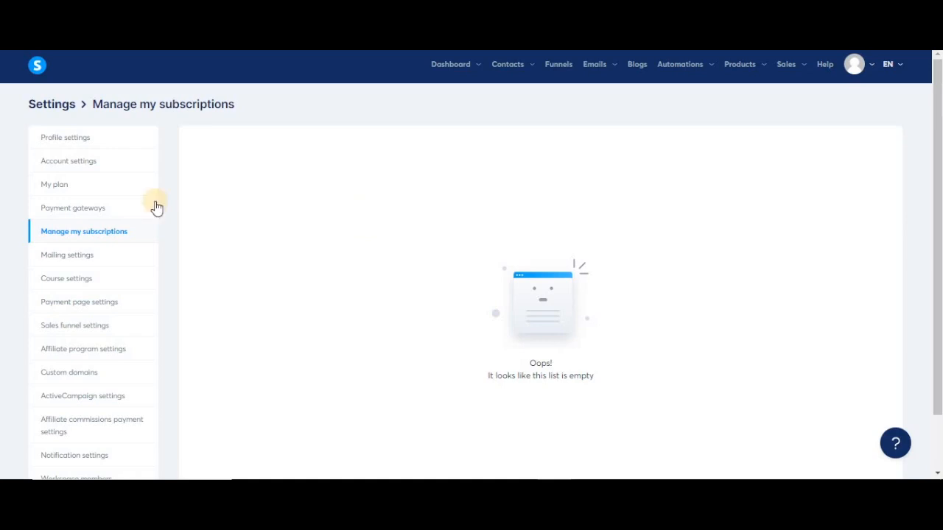
# - Open the mailing settings and inspect the field for an own SendGrid API key, turning that option on and off again
pyautogui.click(106, 259)
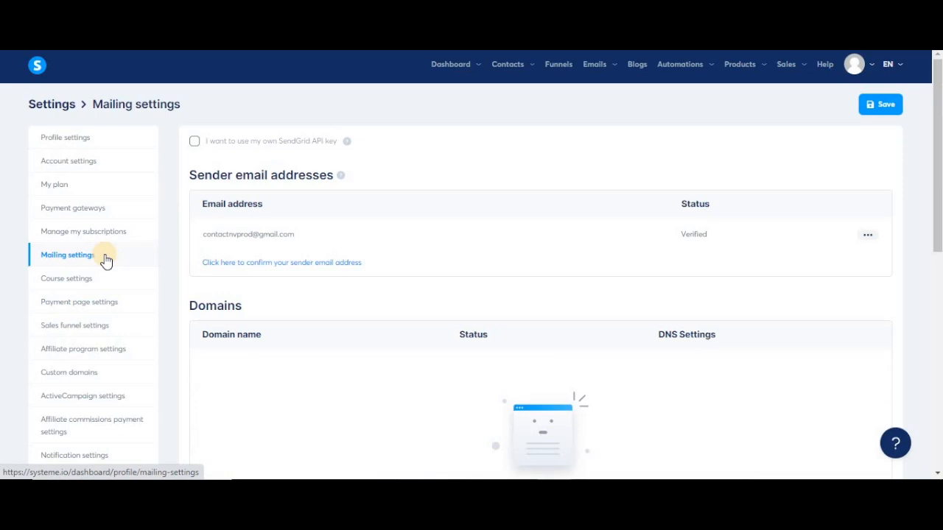
pyautogui.click(223, 147)
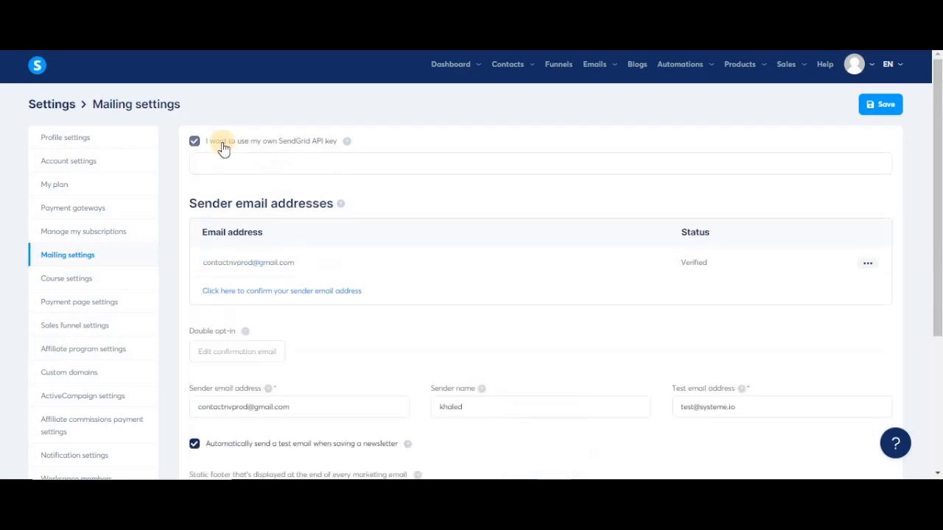
pyautogui.click(399, 167)
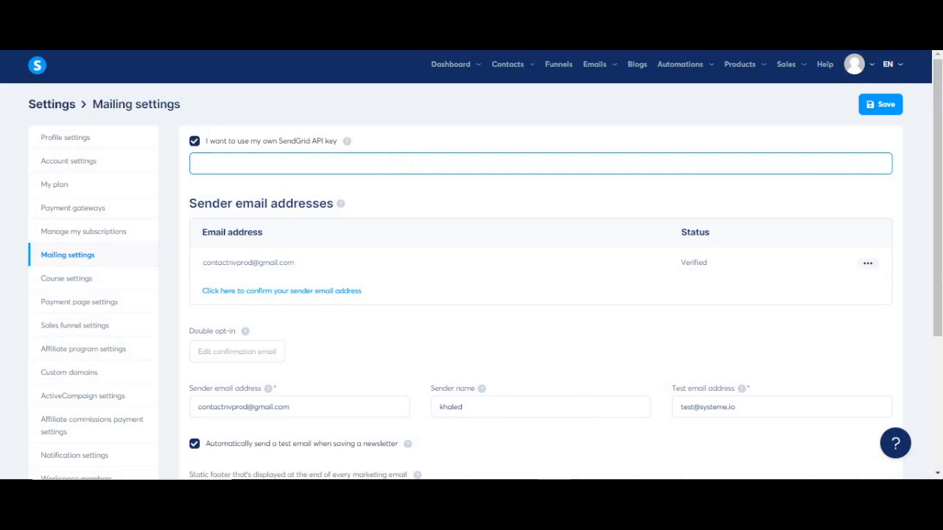
pyautogui.click(279, 118)
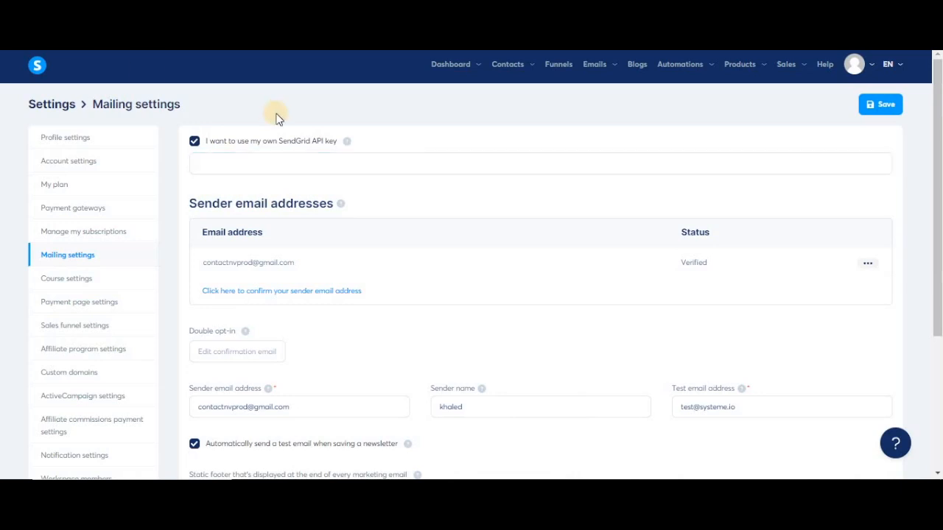
pyautogui.click(357, 168)
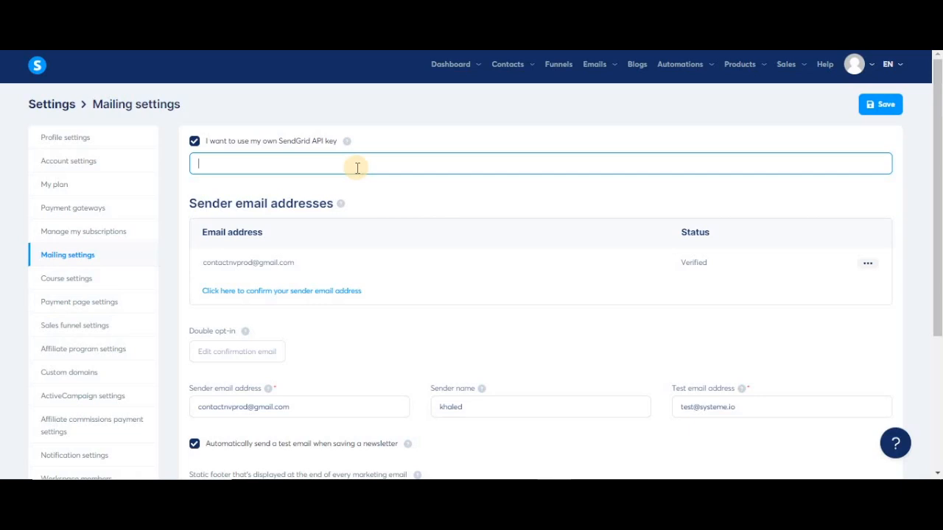
pyautogui.click(194, 142)
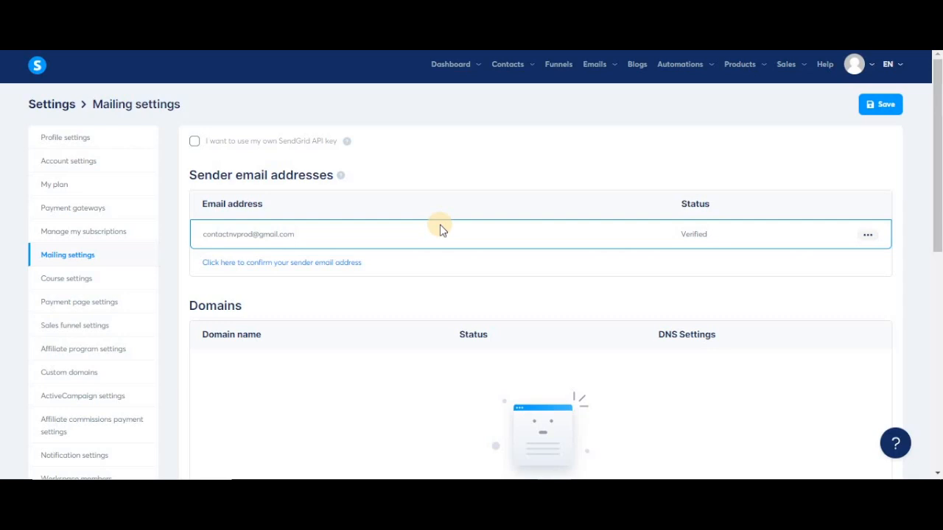
# - Add example.com for domain authentication in the mailing settings
pyautogui.scroll(-2, 440, 225)
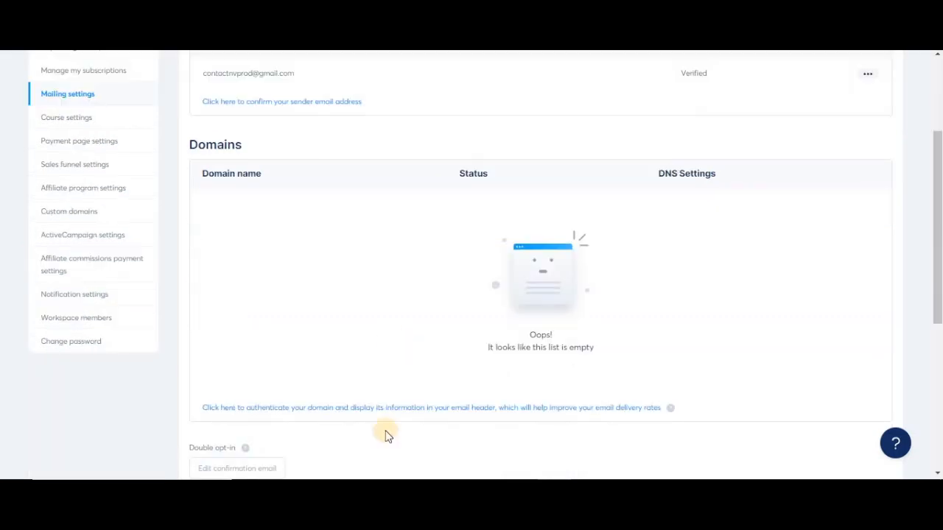
pyautogui.click(361, 410)
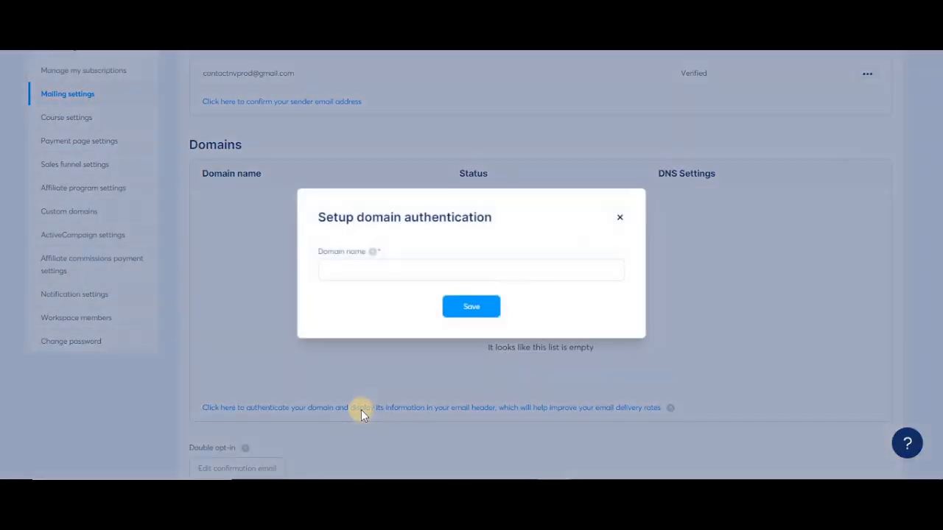
pyautogui.click(430, 270)
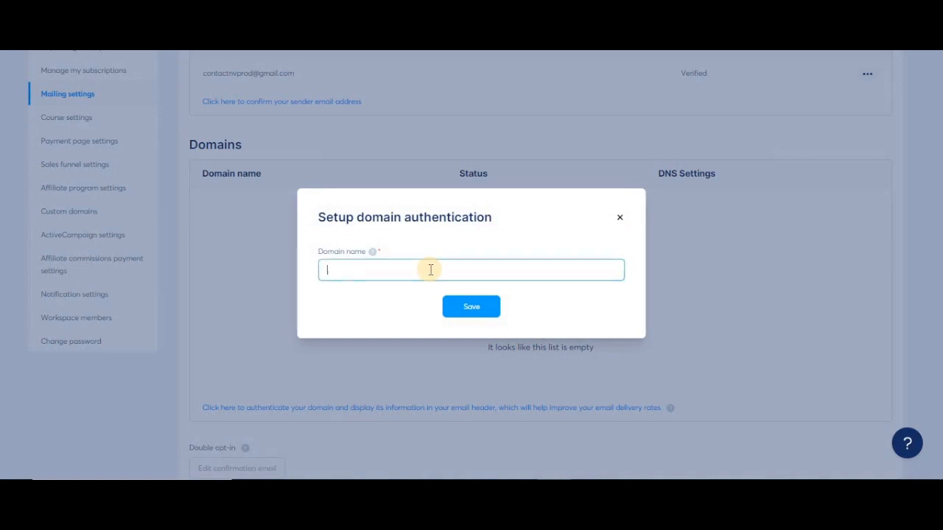
pyautogui.write('example.com')
pyautogui.press('Return')
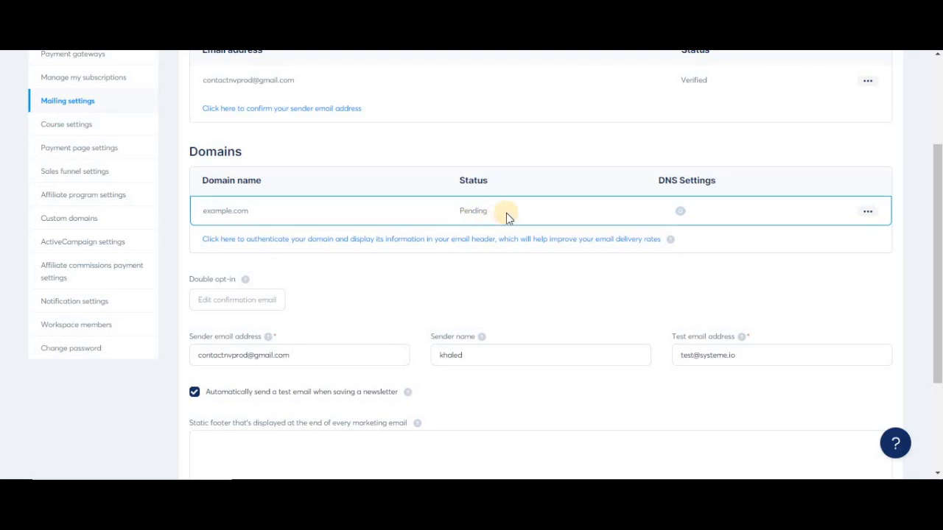
# - View the DNS records required to authenticate the example.com domain and close the instructions
pyautogui.moveTo(503, 214); pyautogui.dragTo(456, 211)
pyautogui.click(680, 211)
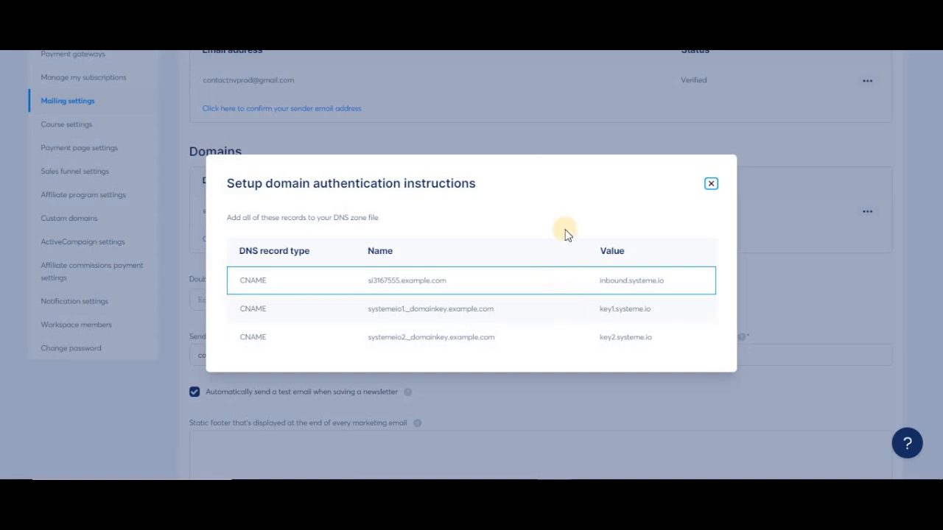
pyautogui.click(538, 120)
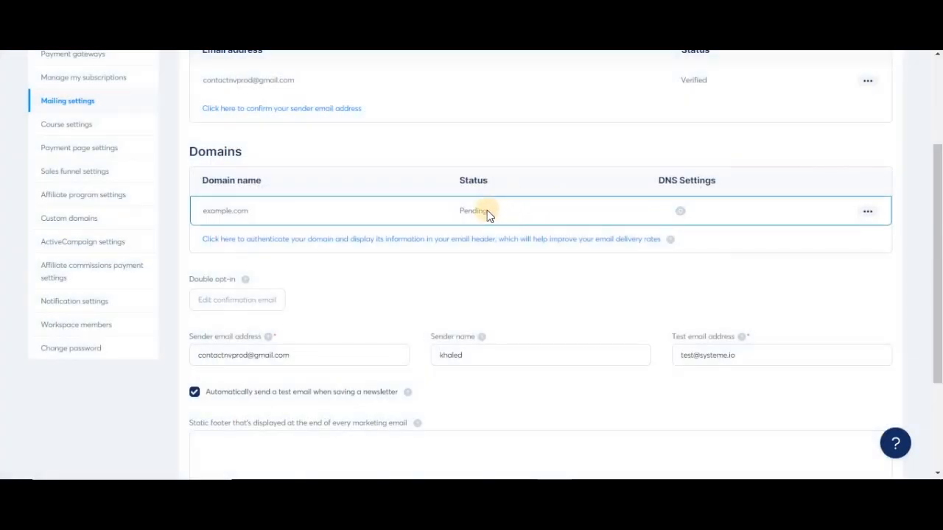
# - Open the double opt-in confirmation email and examine the confirmation link in its body
pyautogui.scroll(-1, 490, 211)
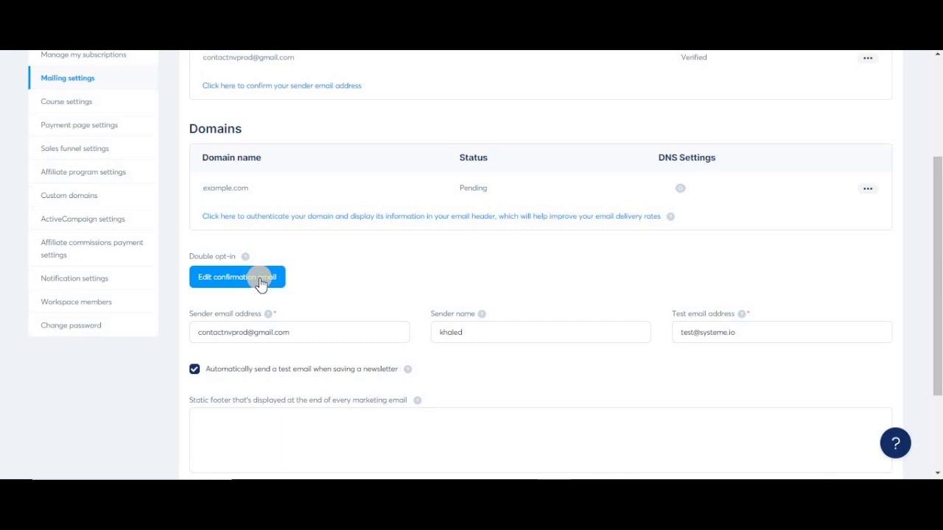
pyautogui.click(262, 284)
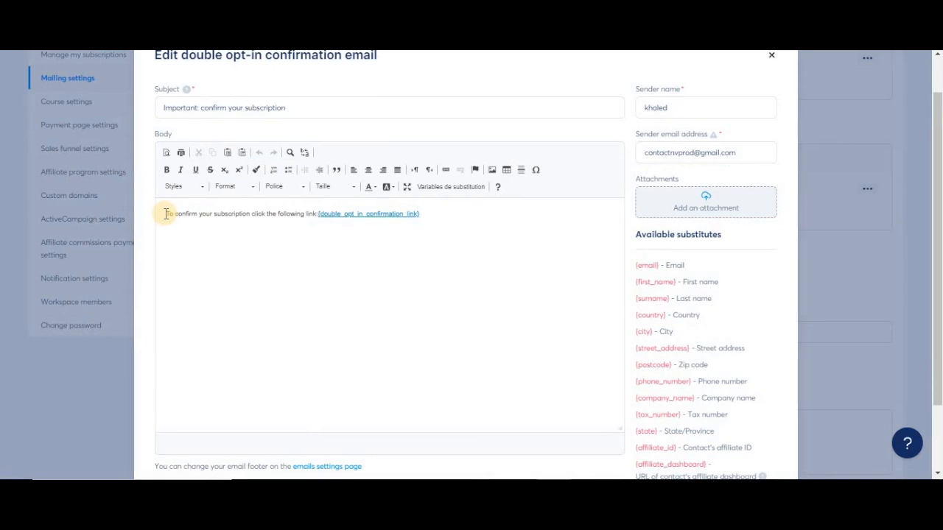
pyautogui.moveTo(419, 214); pyautogui.dragTo(318, 215)
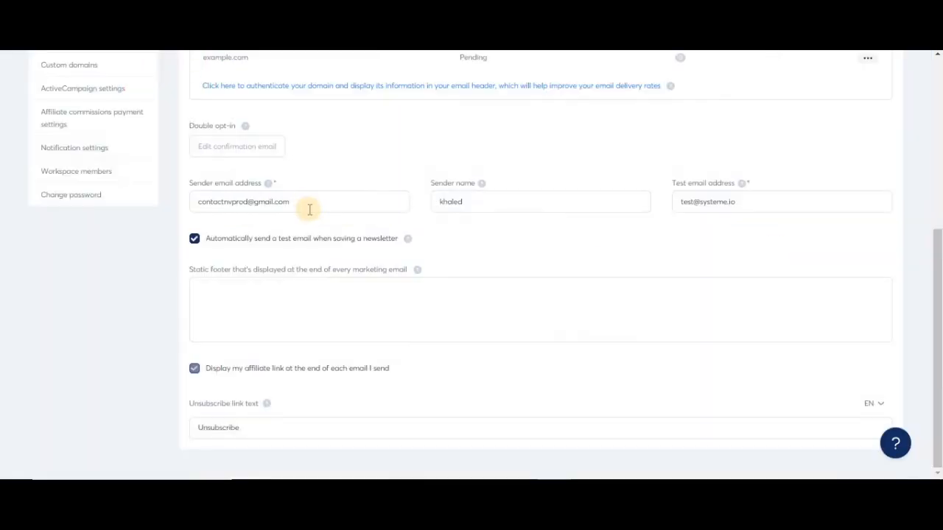
# - Review the sender email address, sender name and test email address fields in the mailing settings
pyautogui.moveTo(305, 204); pyautogui.dragTo(197, 202)
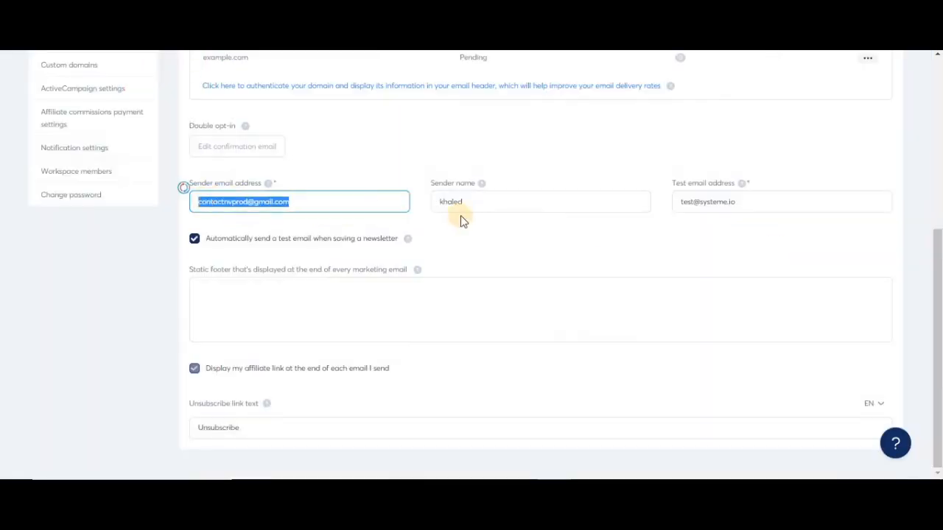
pyautogui.moveTo(474, 203); pyautogui.dragTo(440, 203)
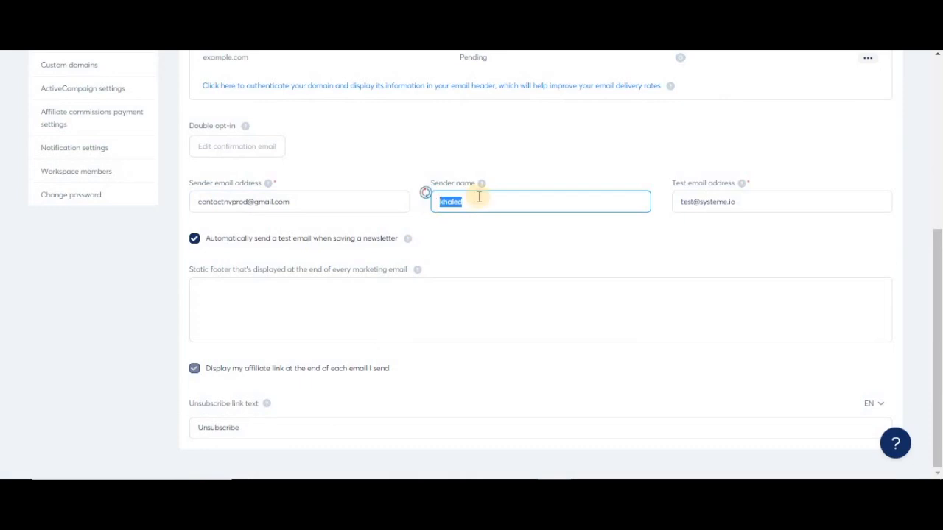
pyautogui.moveTo(748, 201); pyautogui.dragTo(659, 201)
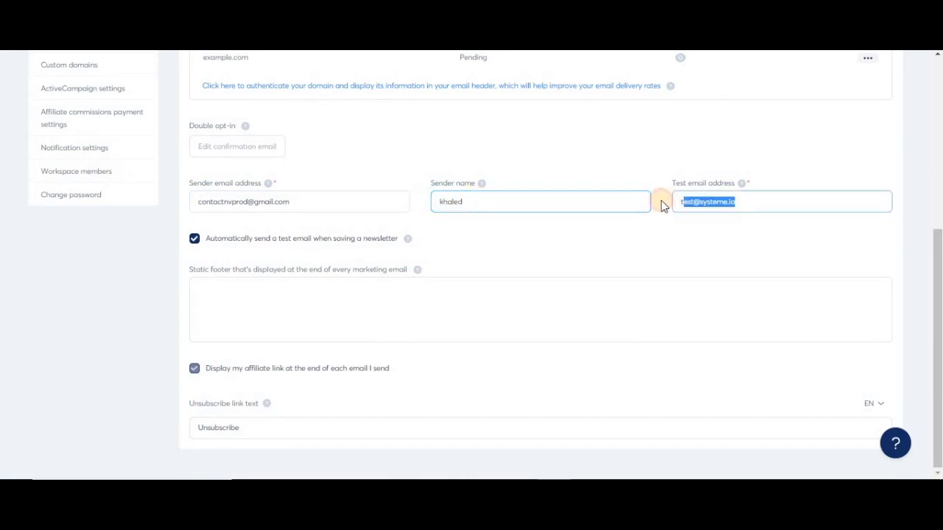
pyautogui.click(568, 200)
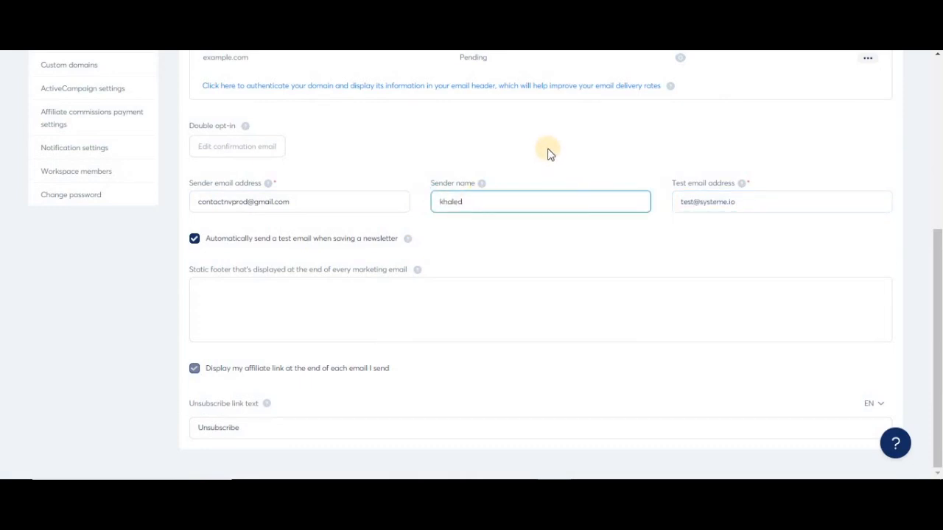
pyautogui.click(548, 154)
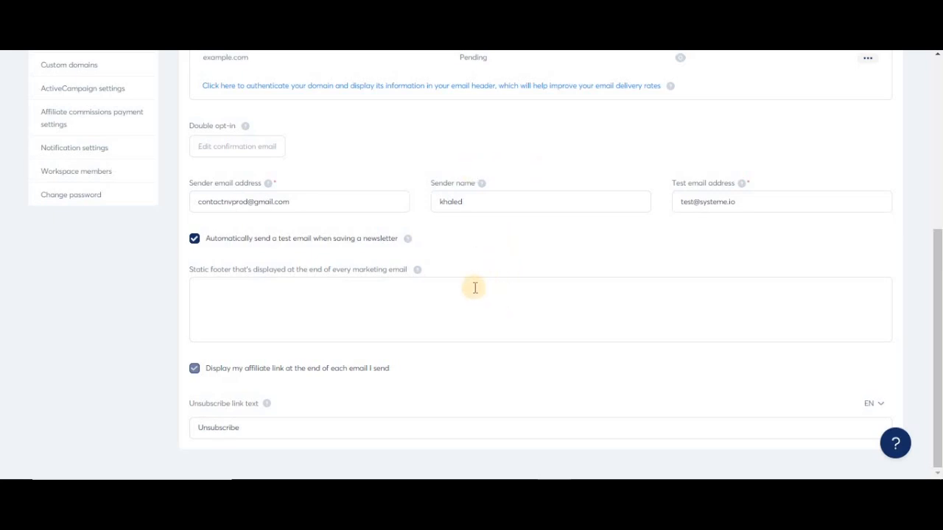
# - Review the static footer, affiliate link display and unsubscribe link text settings for marketing emails
pyautogui.click(449, 311)
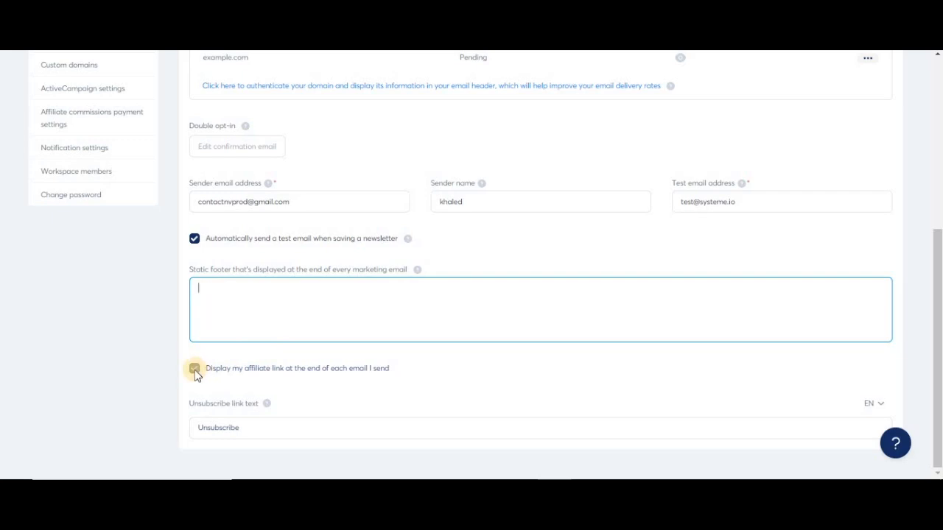
pyautogui.click(198, 370)
pyautogui.click(259, 425)
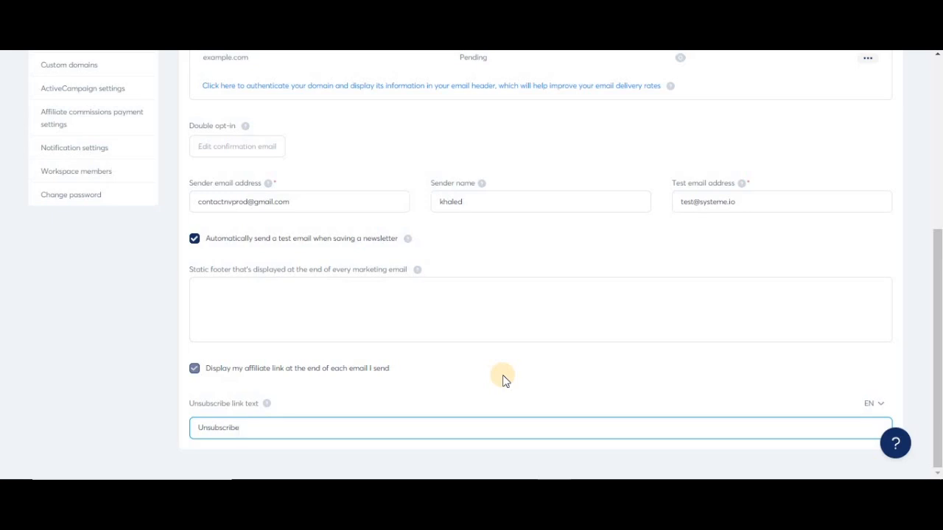
# - Open the course settings and enable storing of student sessions
pyautogui.scroll(3, 503, 380)
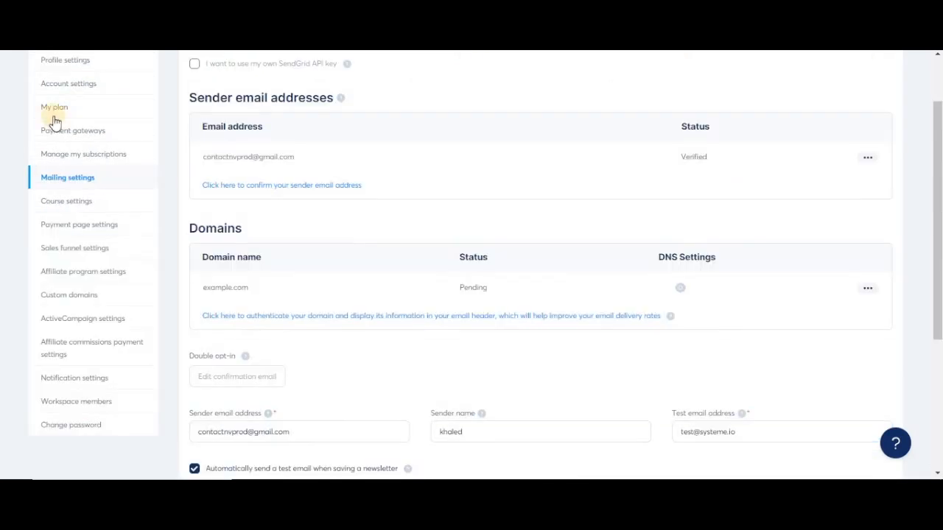
pyautogui.scroll(1, 79, 210)
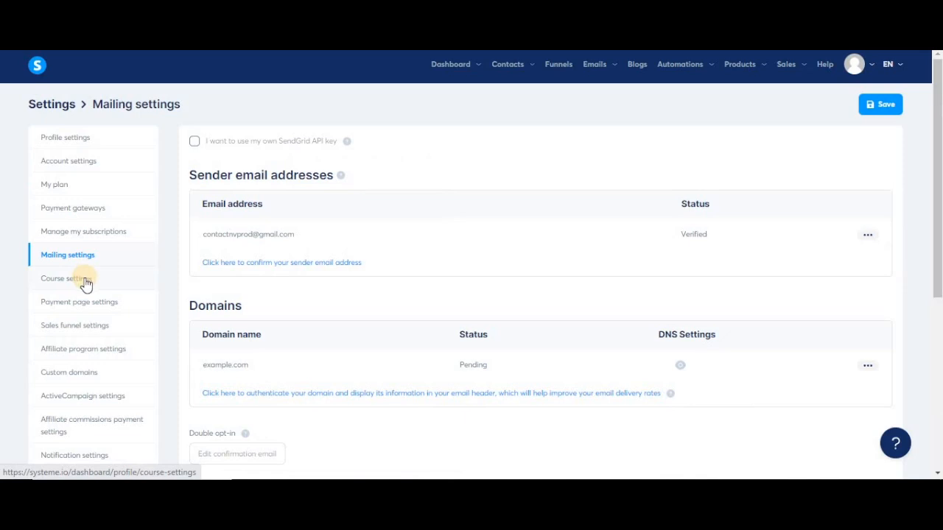
pyautogui.click(78, 283)
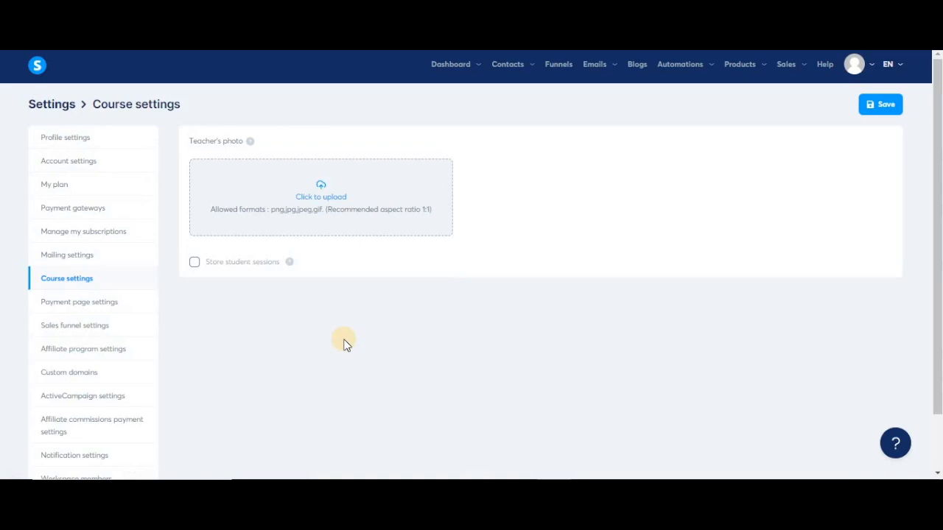
pyautogui.click(237, 267)
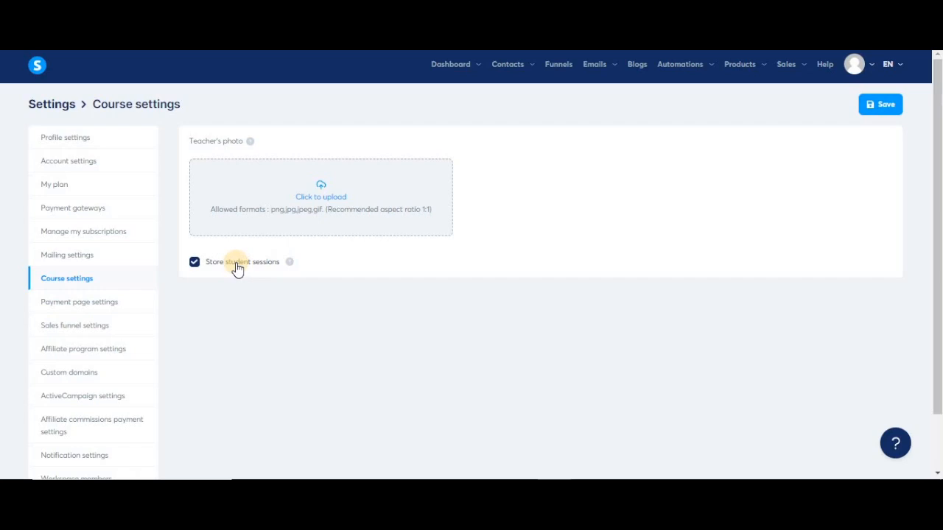
# - Open the payment page settings and toggle the option not to charge VAT to customers, leaving it off
pyautogui.click(87, 306)
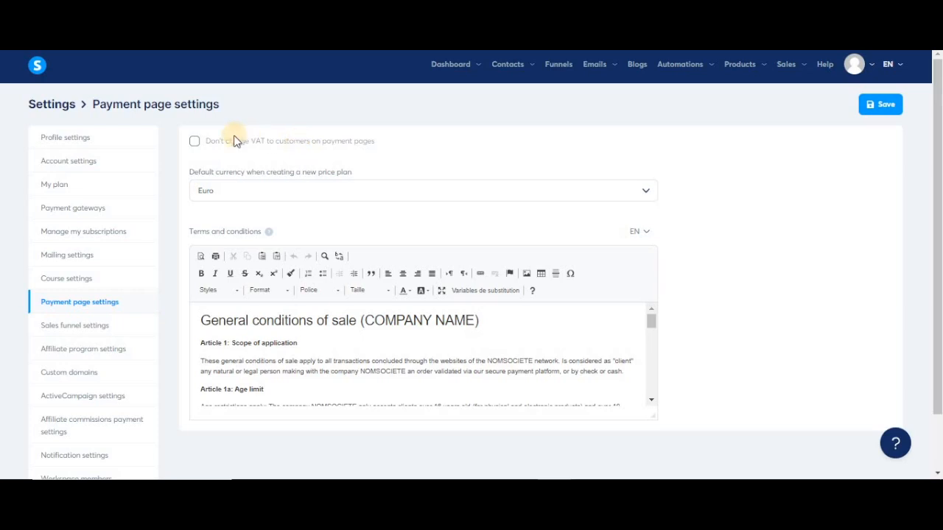
pyautogui.click(195, 144)
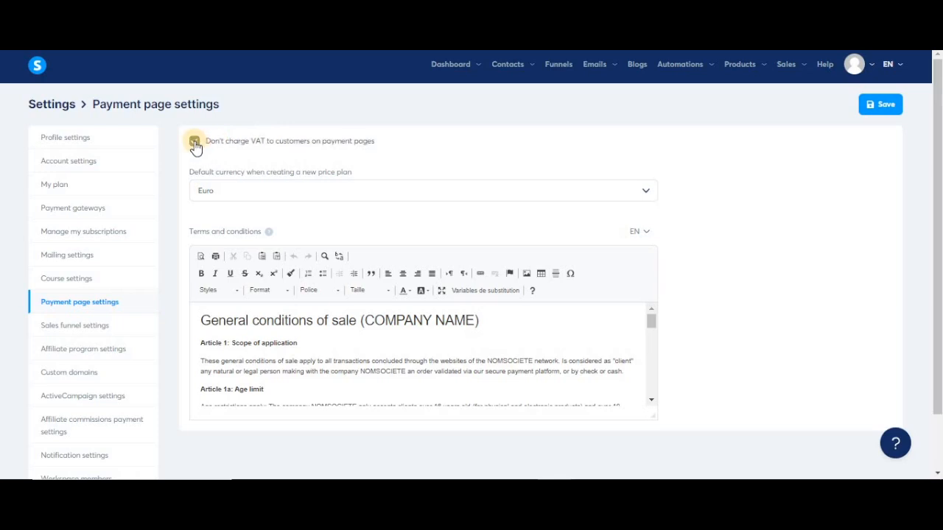
pyautogui.click(195, 143)
pyautogui.click(194, 144)
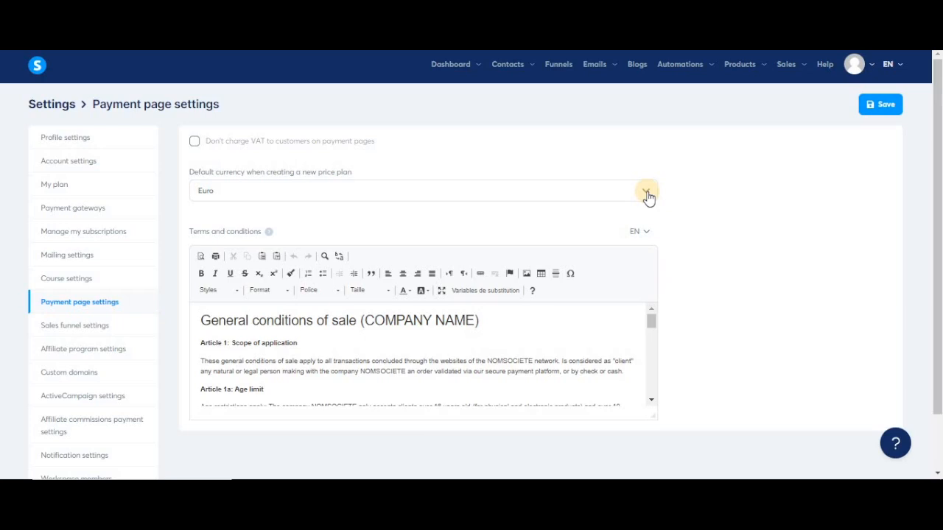
# - Read through the general conditions of sale in the payment page's terms and conditions, then return to their beginning
pyautogui.scroll(-1, 713, 265)
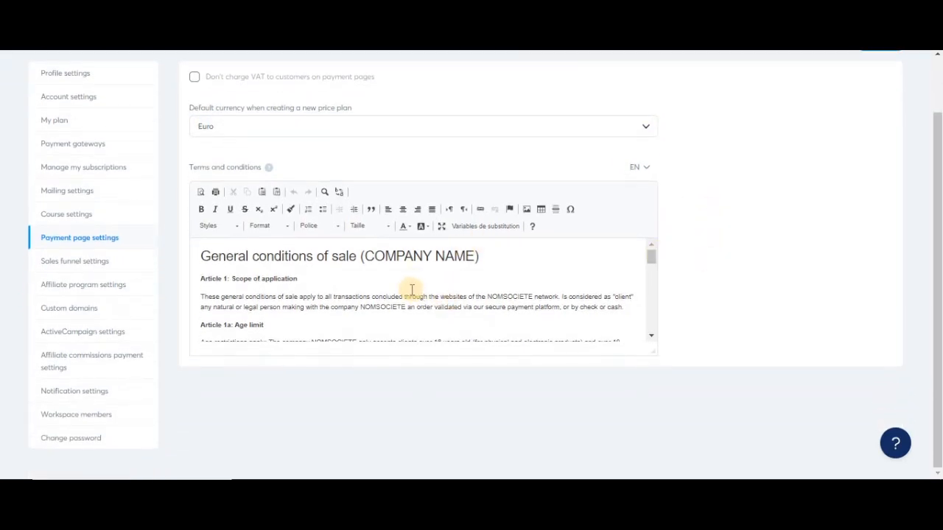
pyautogui.scroll(-1, 442, 280)
pyautogui.scroll(-5, 442, 281)
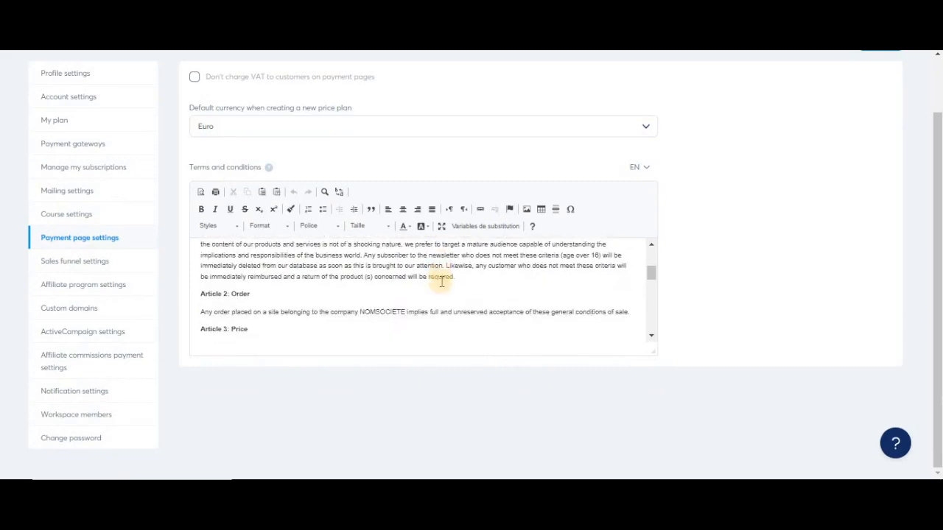
pyautogui.scroll(-2, 442, 281)
pyautogui.scroll(8, 442, 281)
pyautogui.scroll(1, 442, 280)
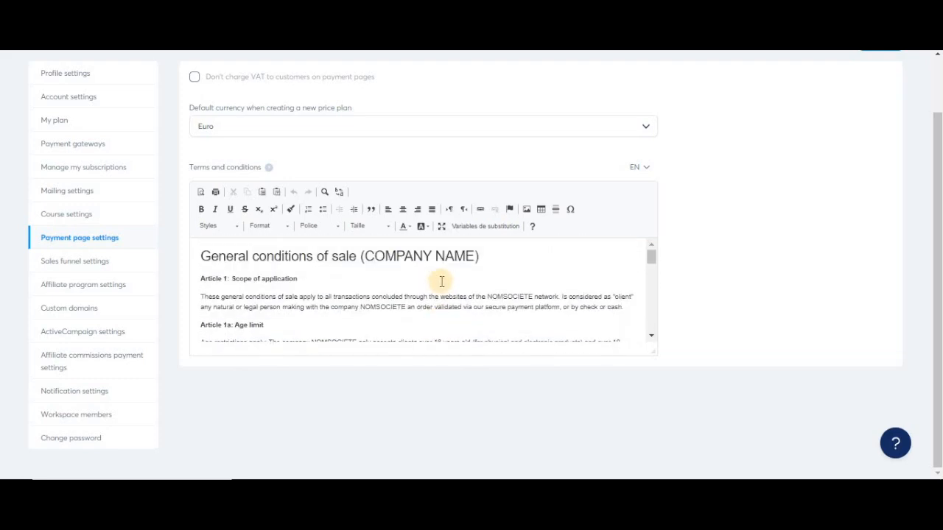
# - Open the sales funnel settings and view the tracking code field
pyautogui.click(88, 263)
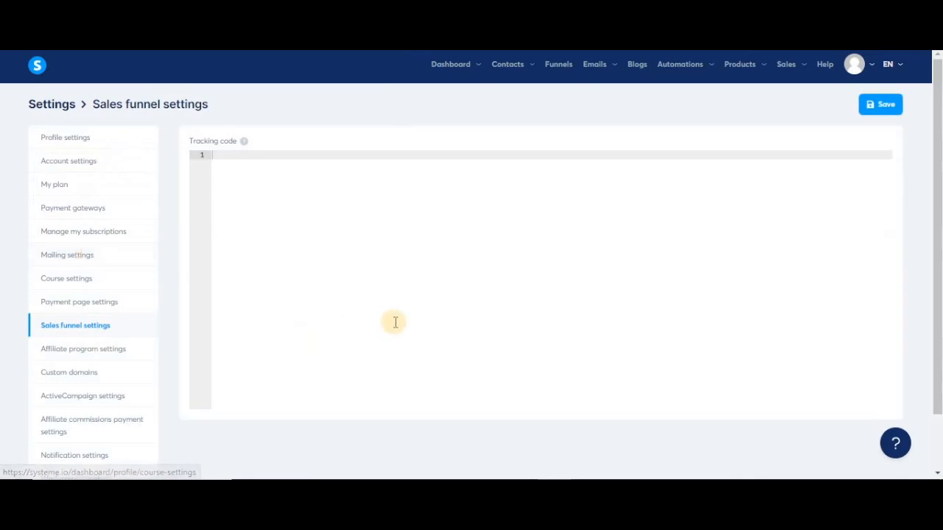